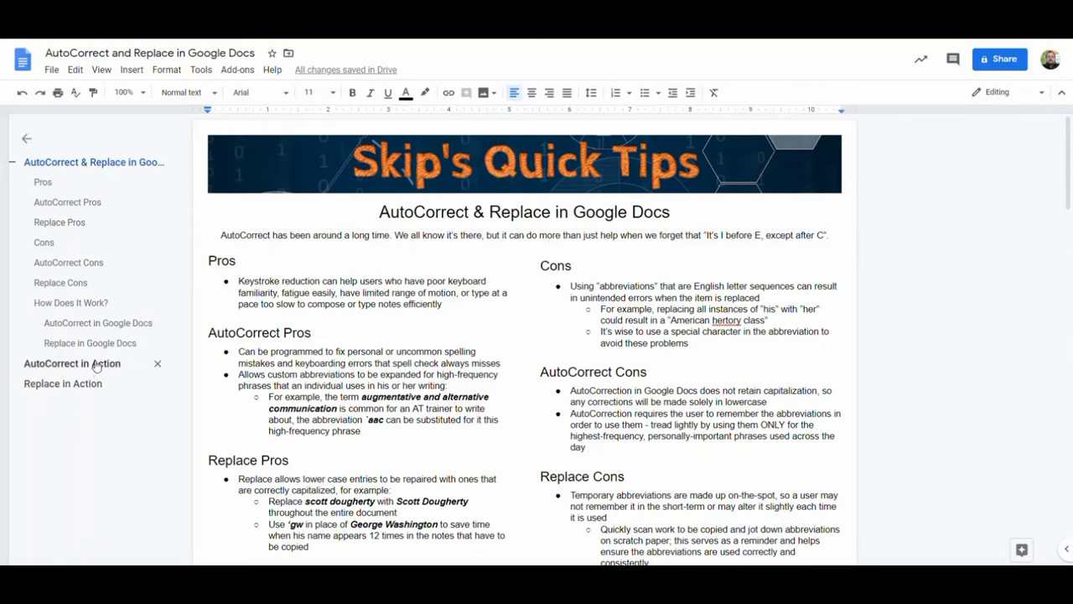
- In AutoCorrect in Action, type `aac after 'may use' to expand into augmentative and alternative communication
{"action": "left_click", "coordinate": [94, 364]}
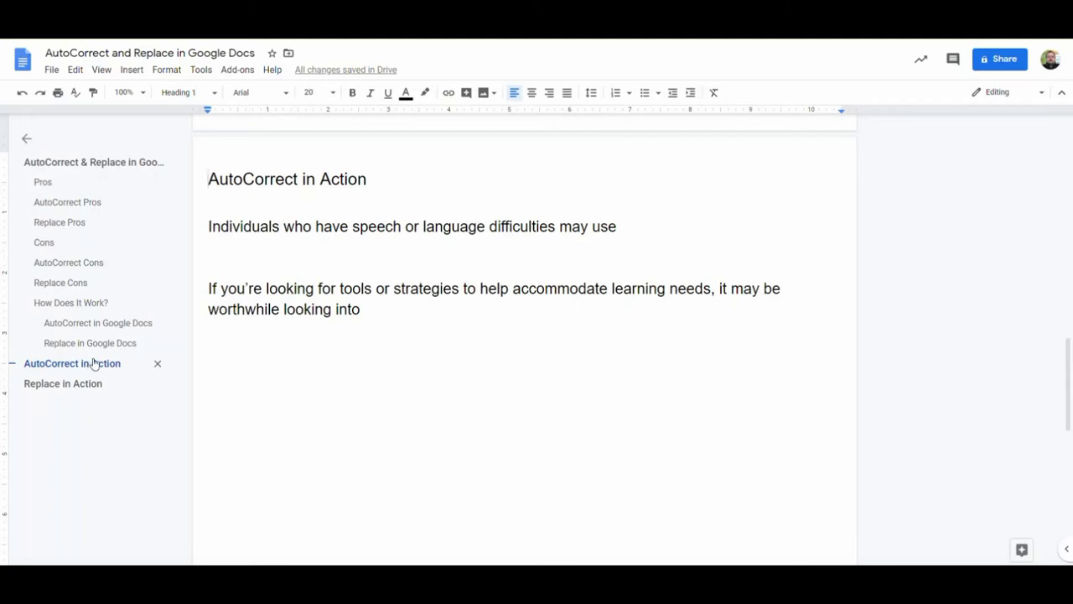
{"action": "left_click", "coordinate": [572, 242]}
{"action": "type", "text": "`"}
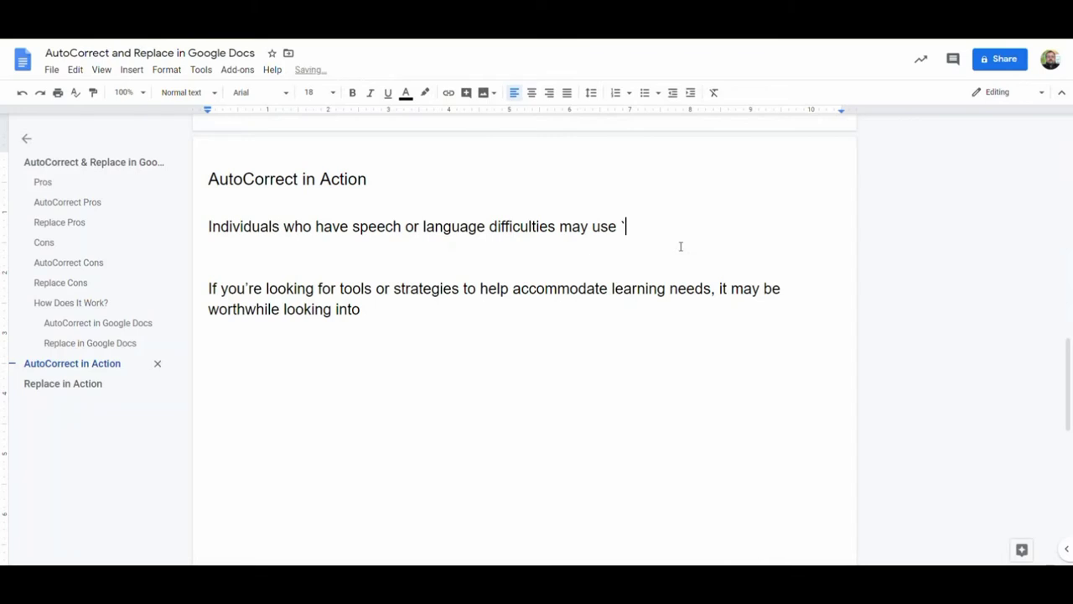
{"action": "type", "text": "aa"}
{"action": "type", "text": "c"}
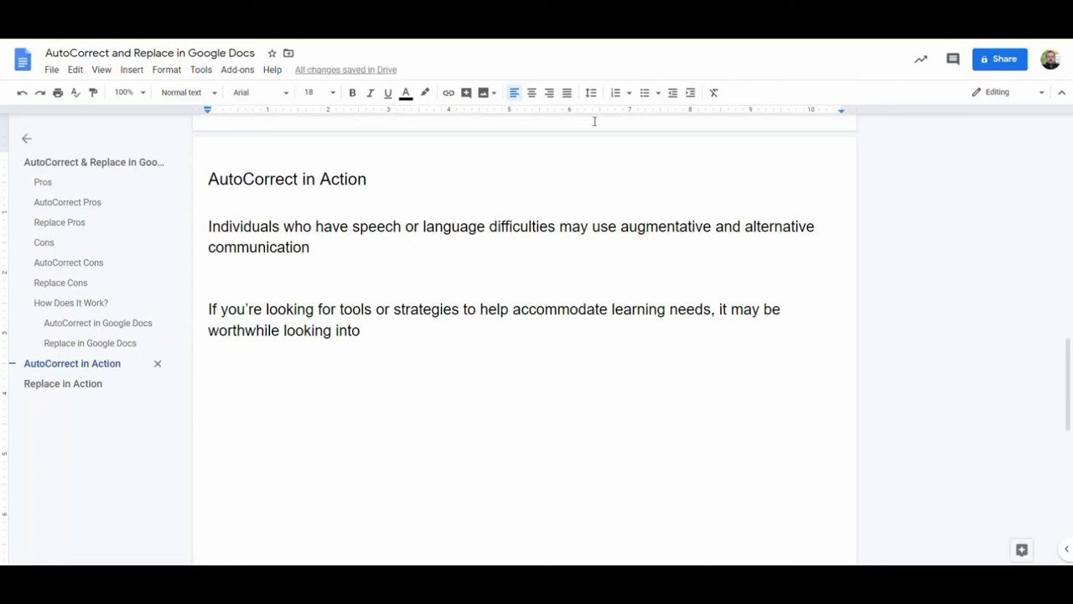
{"action": "left_click", "coordinate": [201, 72]}
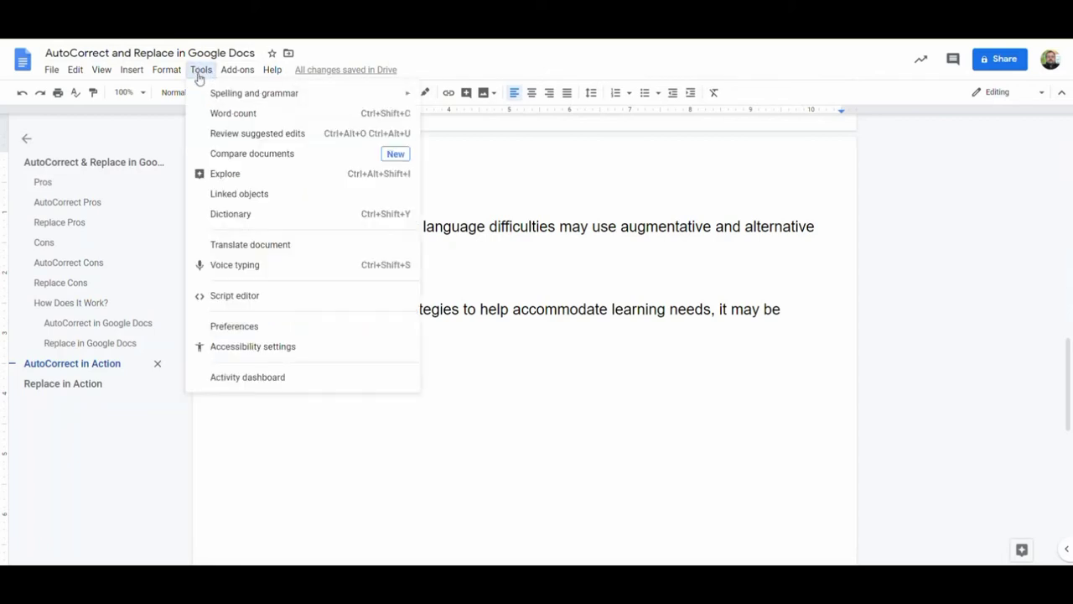
- Add a Preferences substitution that replaces `at with assistive technology
{"action": "left_click", "coordinate": [265, 326]}
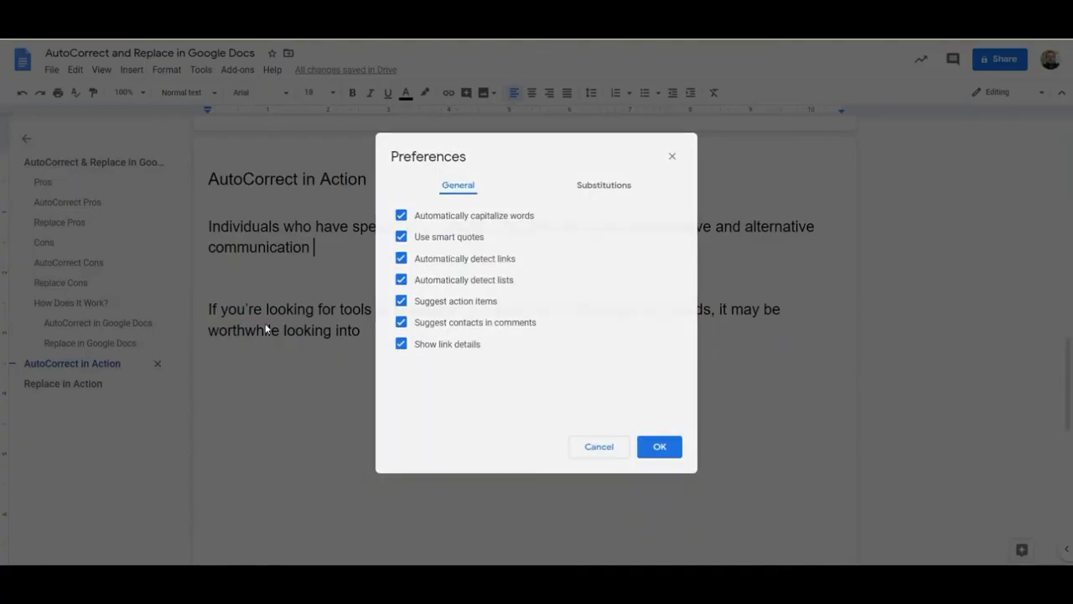
{"action": "left_click", "coordinate": [611, 187]}
{"action": "left_click", "coordinate": [444, 263]}
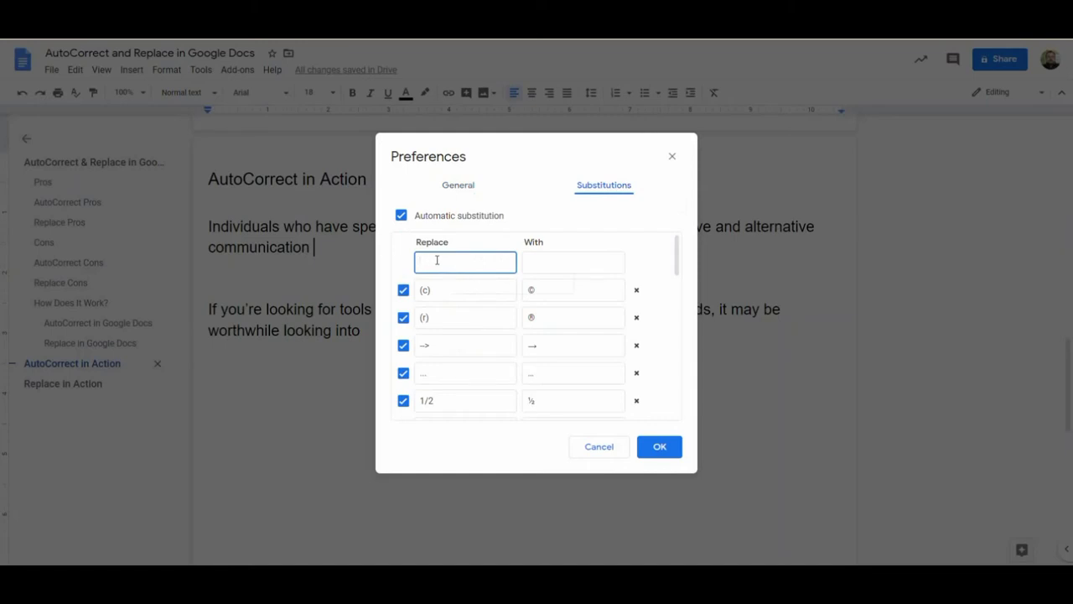
{"action": "type", "text": "at"}
{"action": "left_click", "coordinate": [530, 264]}
{"action": "type", "text": "as"}
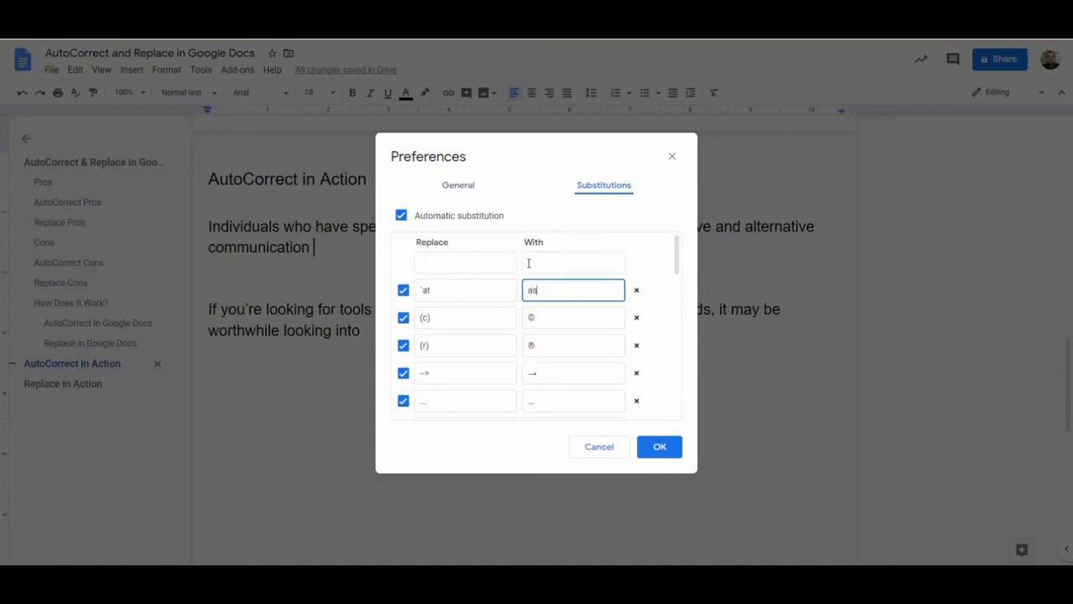
{"action": "type", "text": "sistive technology"}
{"action": "left_click", "coordinate": [658, 446]}
{"action": "double_click", "coordinate": [391, 333]}
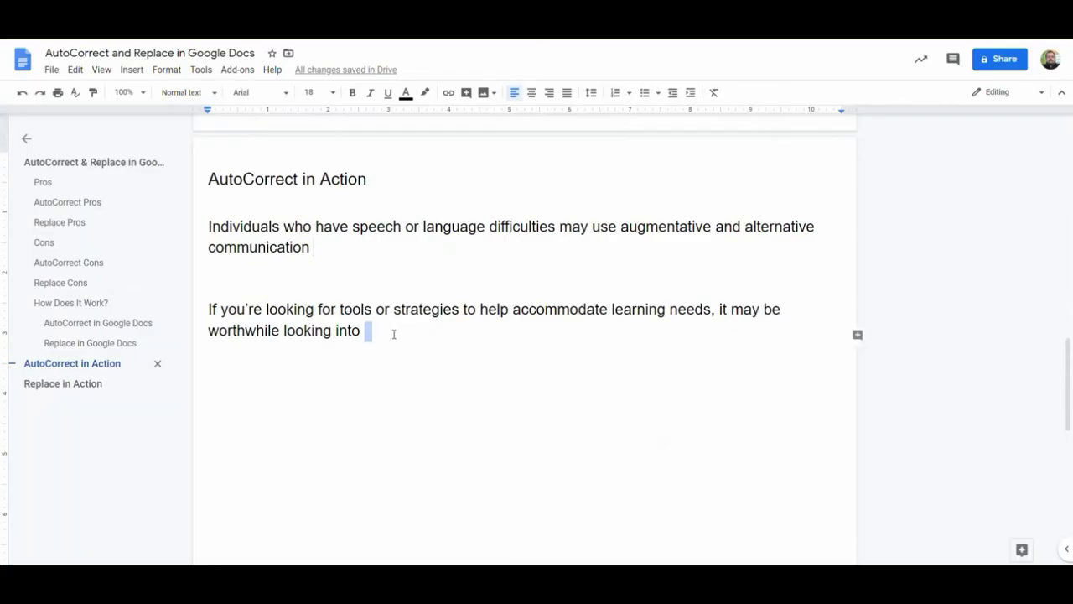
- End the second sentence by typing `at and a period after 'looking into'
{"action": "left_click", "coordinate": [384, 333]}
{"action": "type", "text": "`at"}
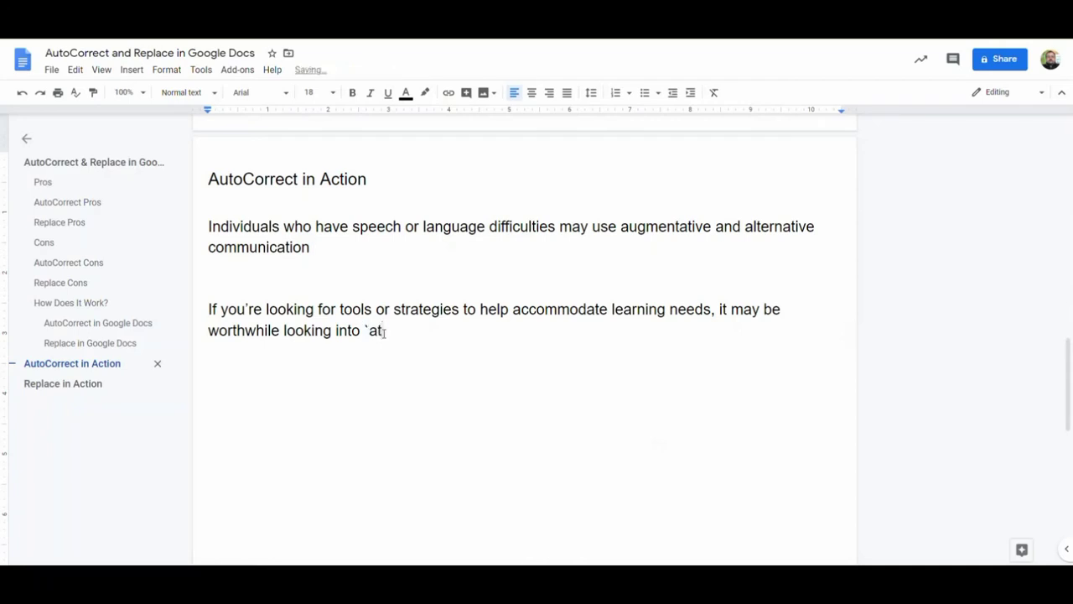
{"action": "type", "text": "."}
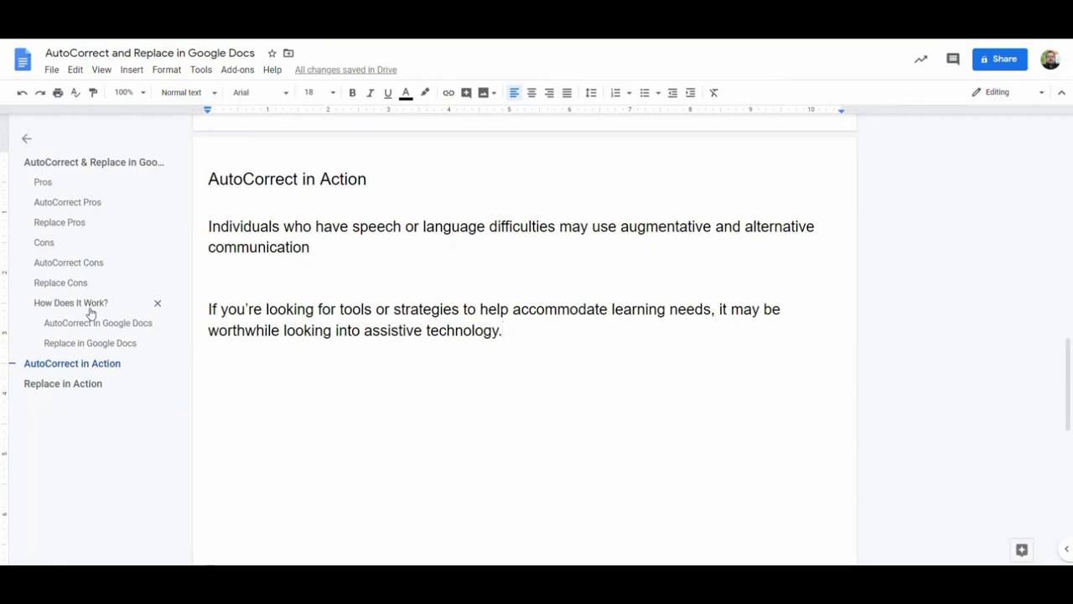
- Jump to the Replace in Action section through the document outline
{"action": "left_click", "coordinate": [69, 388]}
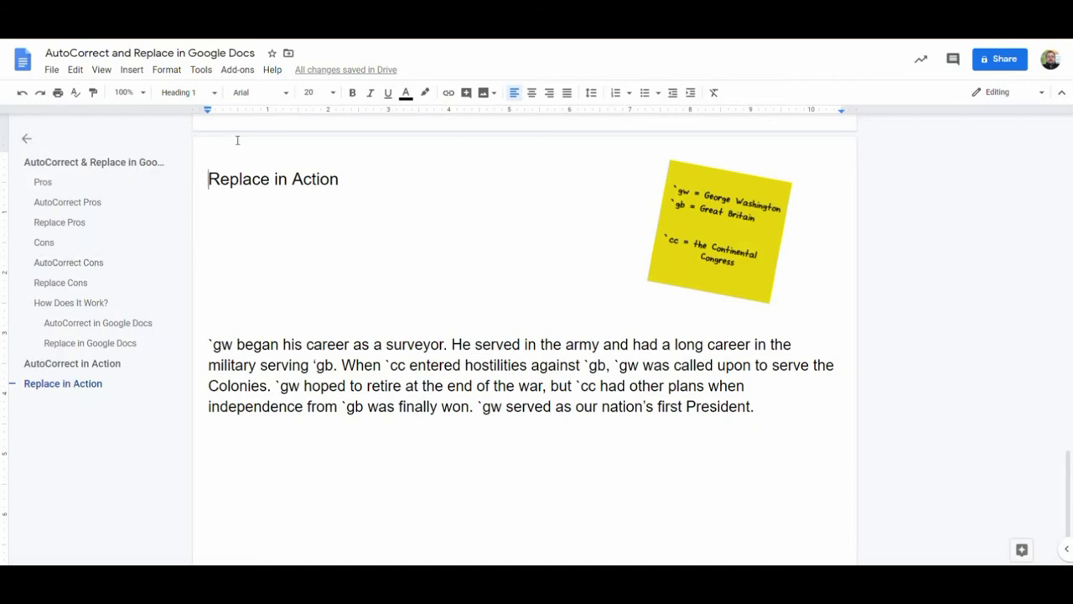
{"action": "left_click", "coordinate": [77, 72]}
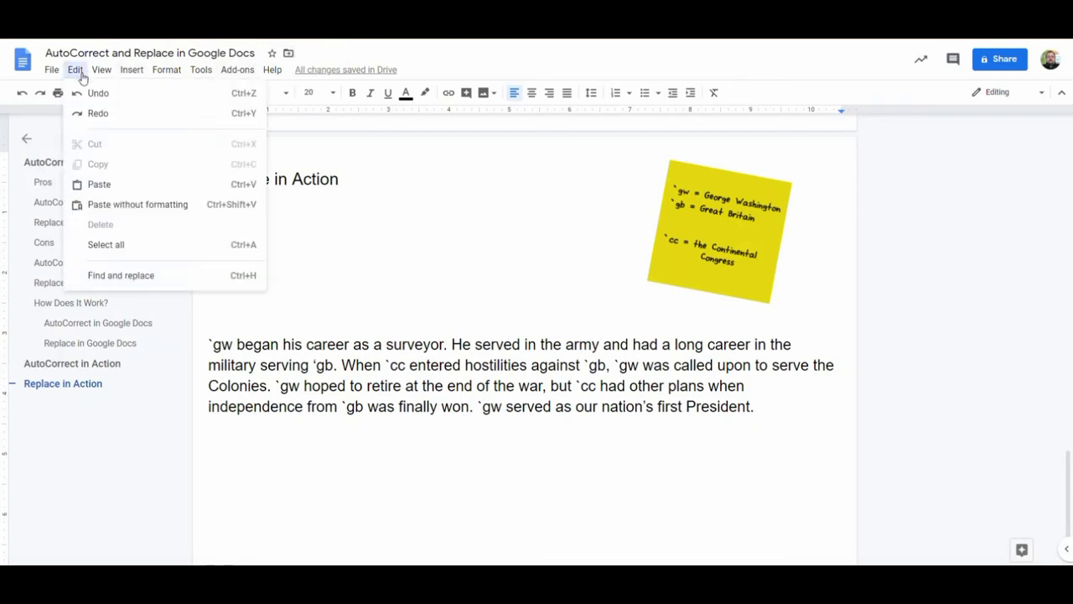
- Use Find and replace to change every `gw into George Washington
{"action": "left_click", "coordinate": [124, 278]}
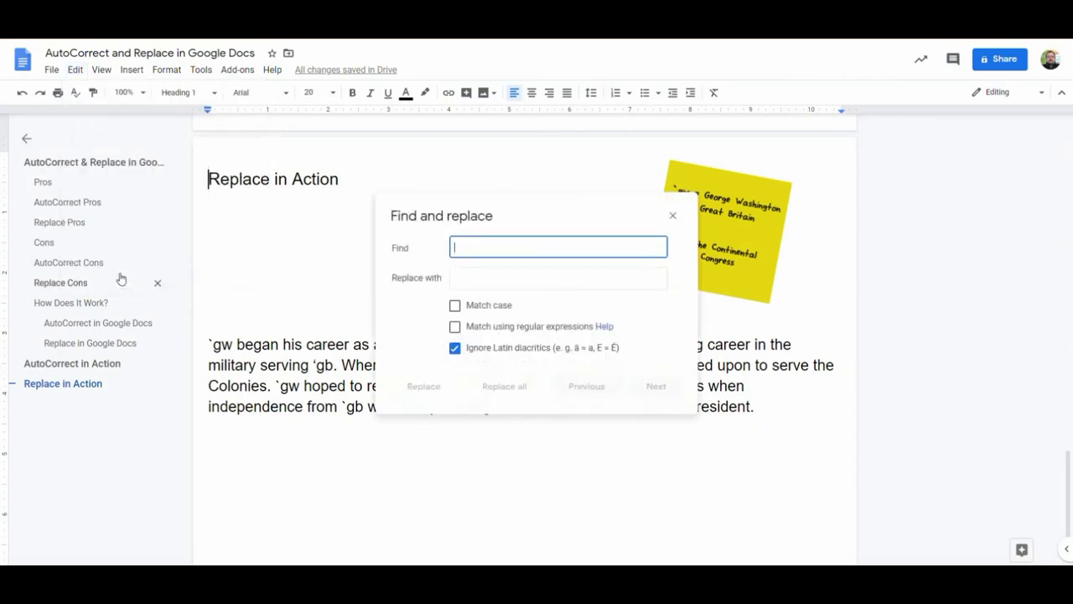
{"action": "type", "text": "`gw"}
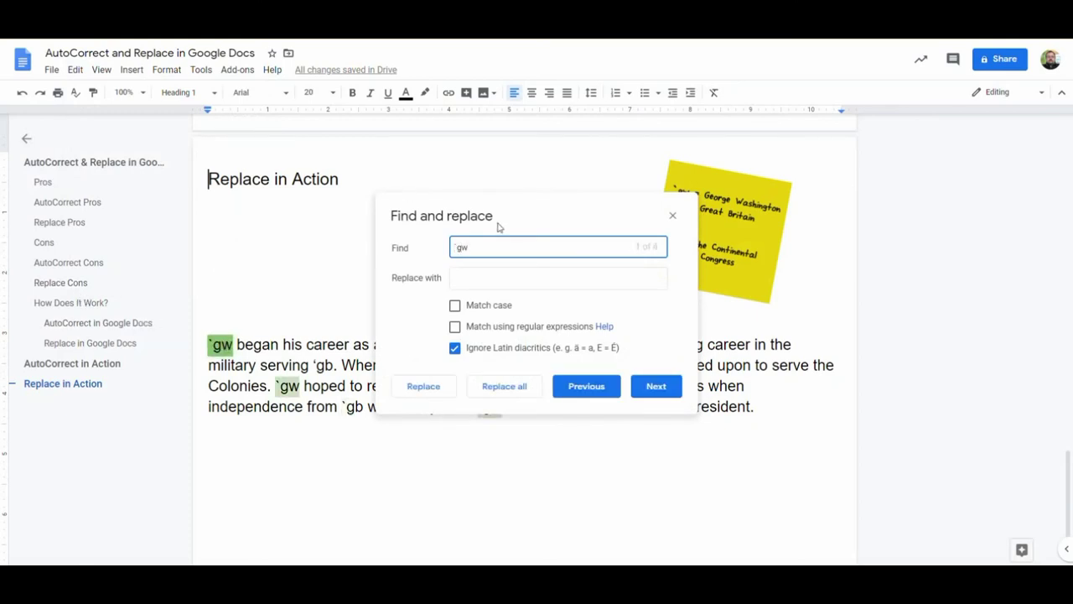
{"action": "left_click", "coordinate": [491, 277]}
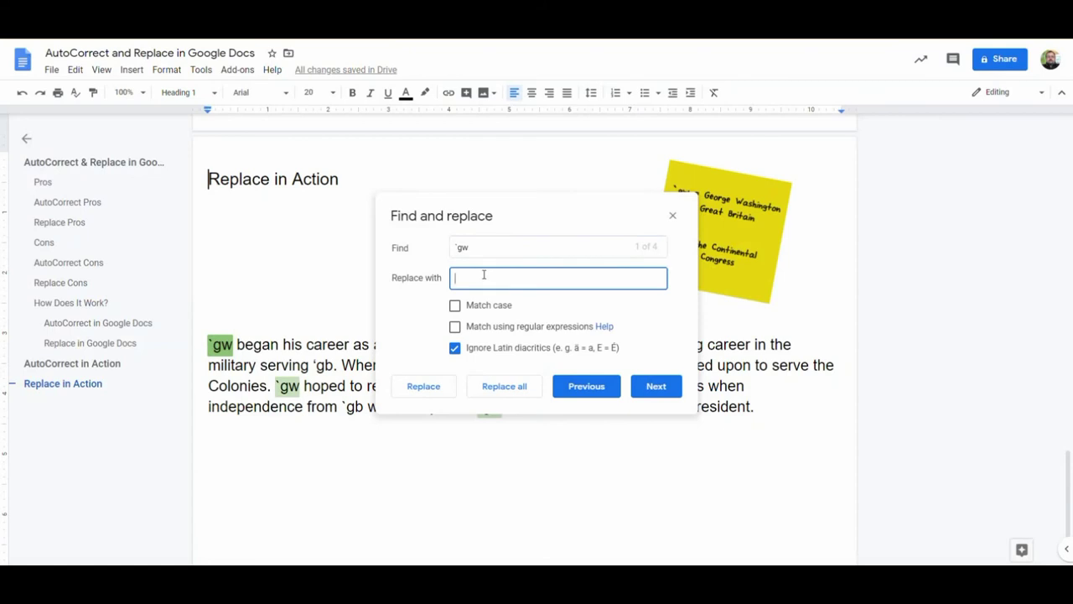
{"action": "type", "text": "George Washington"}
{"action": "left_click", "coordinate": [504, 387]}
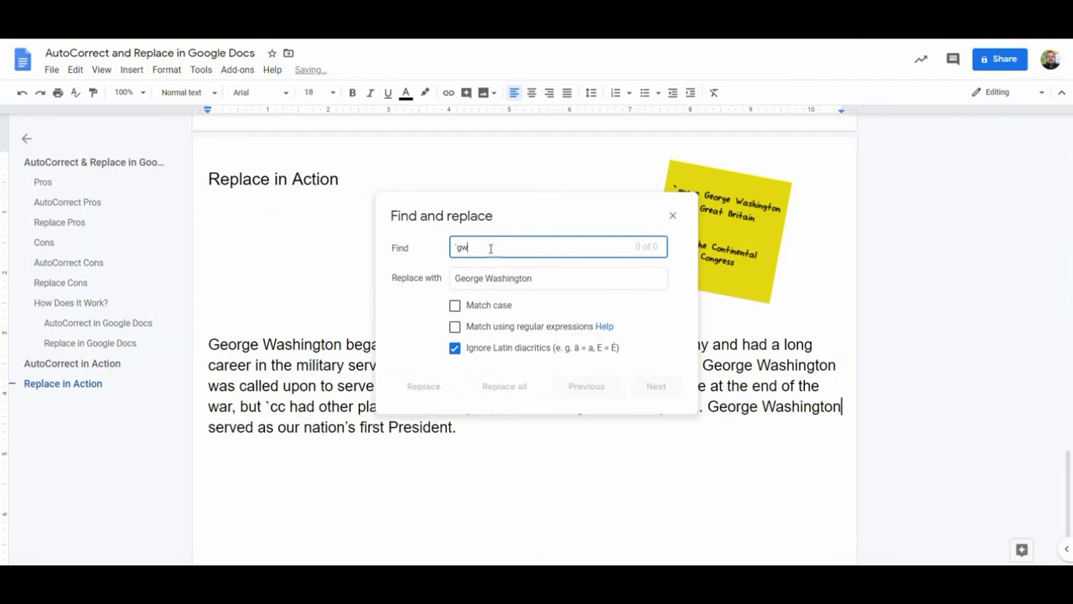
{"action": "key", "text": "BackSpace"}
{"action": "key", "text": "BackSpace"}
- Replace every `gb with Great Britain
{"action": "type", "text": "gb"}
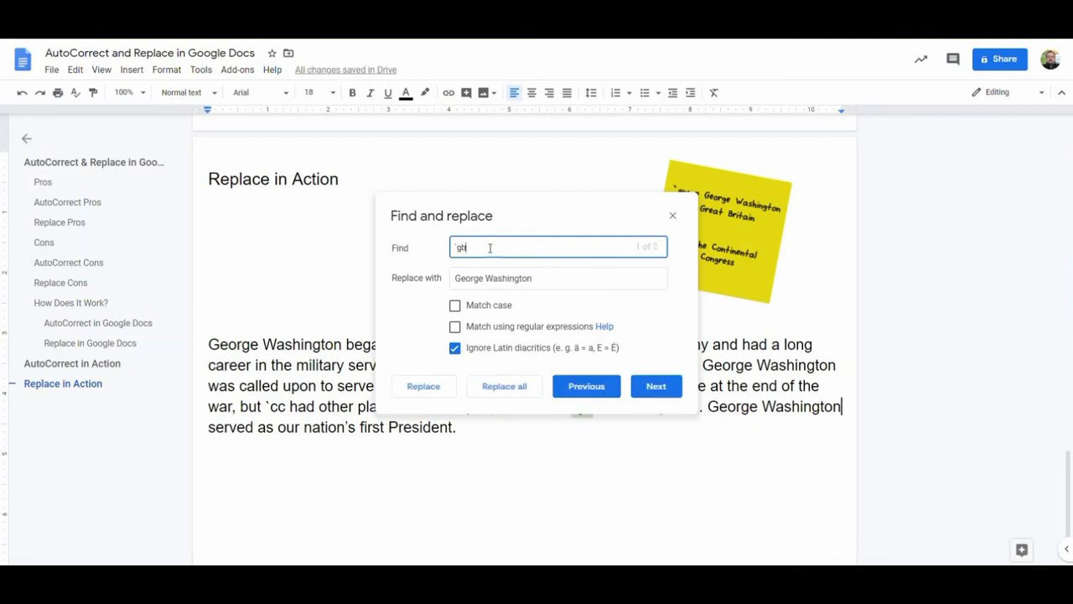
{"action": "key", "text": "Tab"}
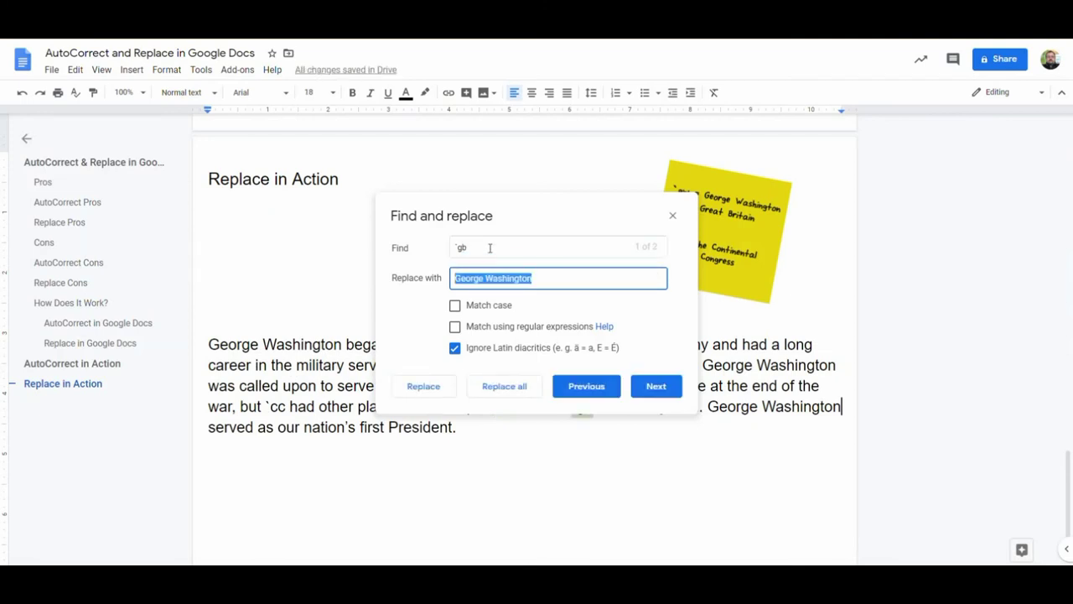
{"action": "type", "text": "Great Britain"}
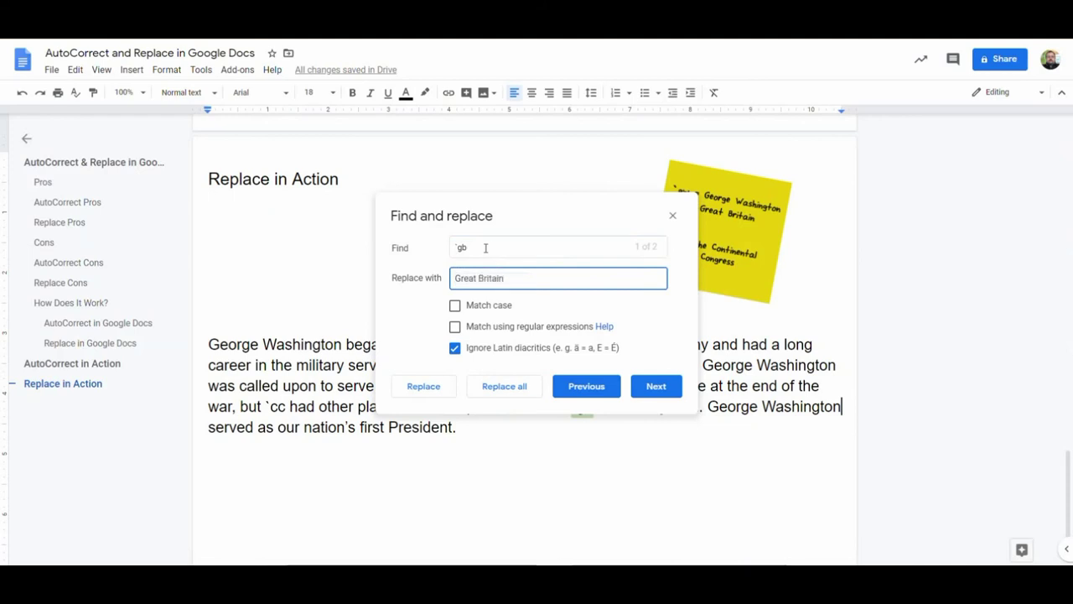
{"action": "left_click", "coordinate": [507, 388]}
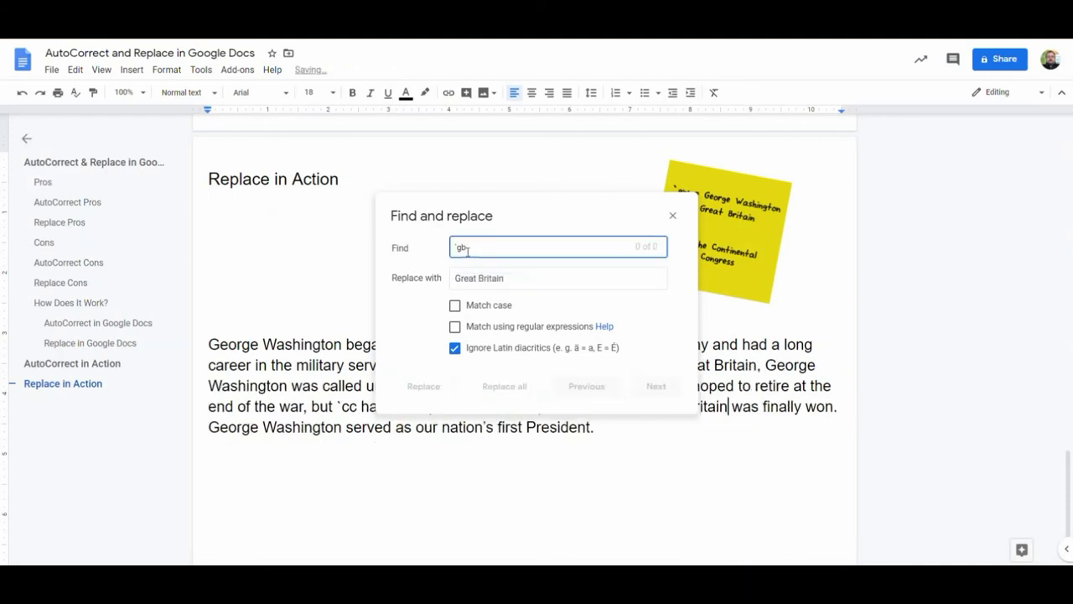
- Replace every `cc with the Continental Congress and close Find and replace
{"action": "key", "text": "BackSpace"}
{"action": "key", "text": "BackSpace"}
{"action": "key", "text": "BackSpace"}
{"action": "type", "text": "`cc"}
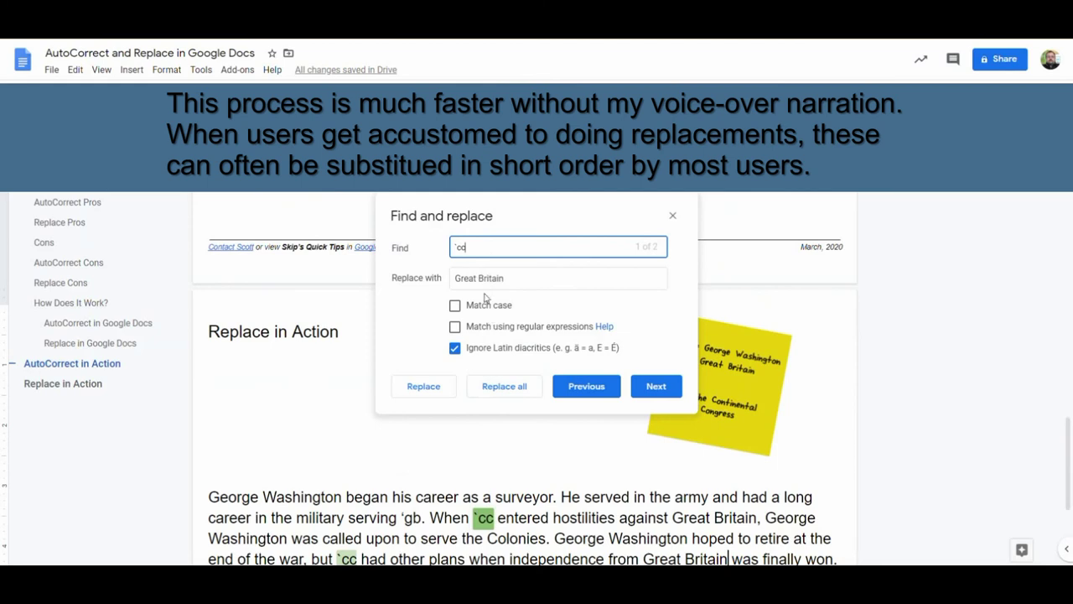
{"action": "left_click", "coordinate": [481, 286]}
{"action": "double_click", "coordinate": [481, 285]}
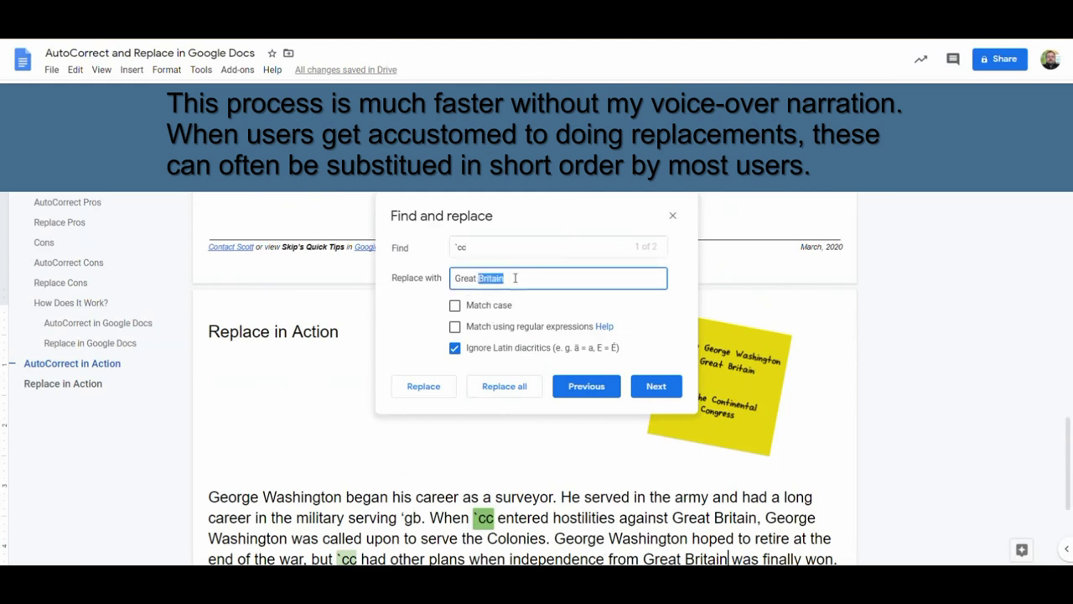
{"action": "left_click_drag", "start_coordinate": [459, 274], "coordinate": [523, 285]}
{"action": "type", "text": "the Continental Congress"}
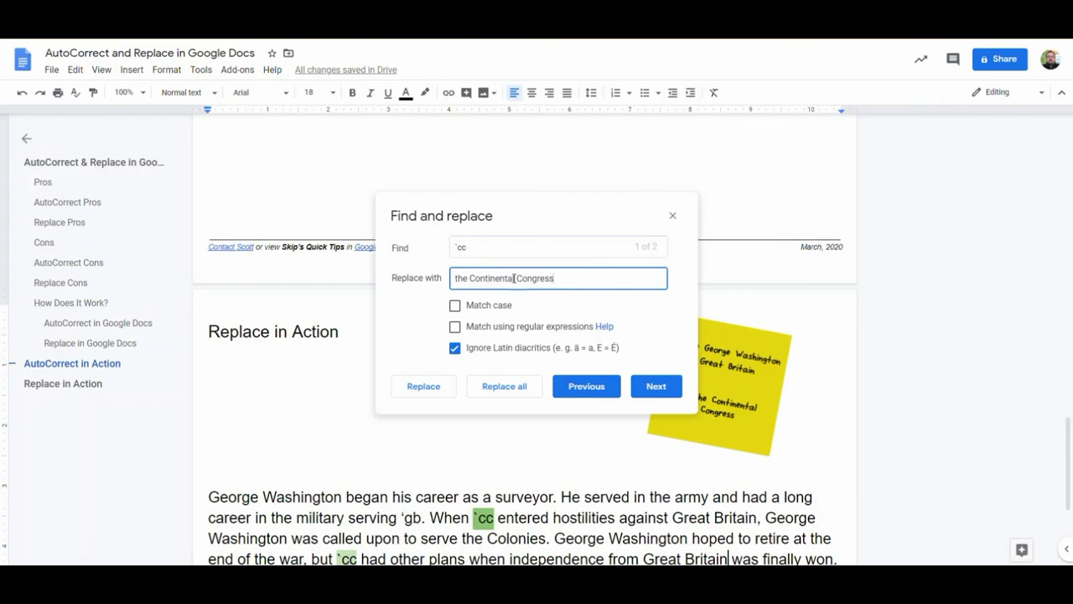
{"action": "left_click", "coordinate": [513, 391]}
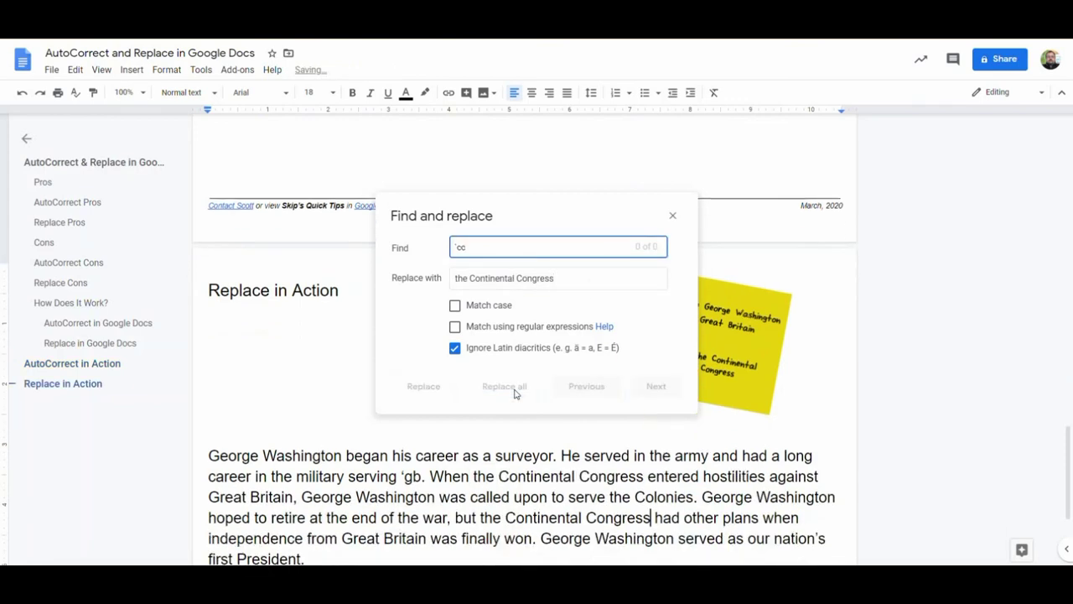
{"action": "left_click", "coordinate": [673, 215]}
{"action": "scroll", "coordinate": [619, 319], "scroll_direction": "down", "scroll_amount": 2}
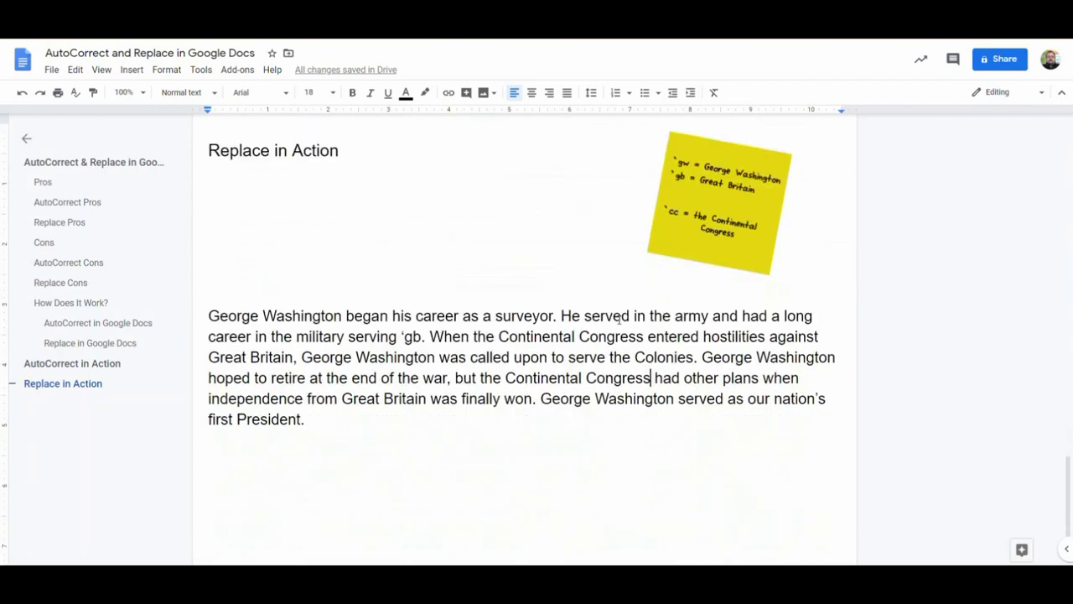